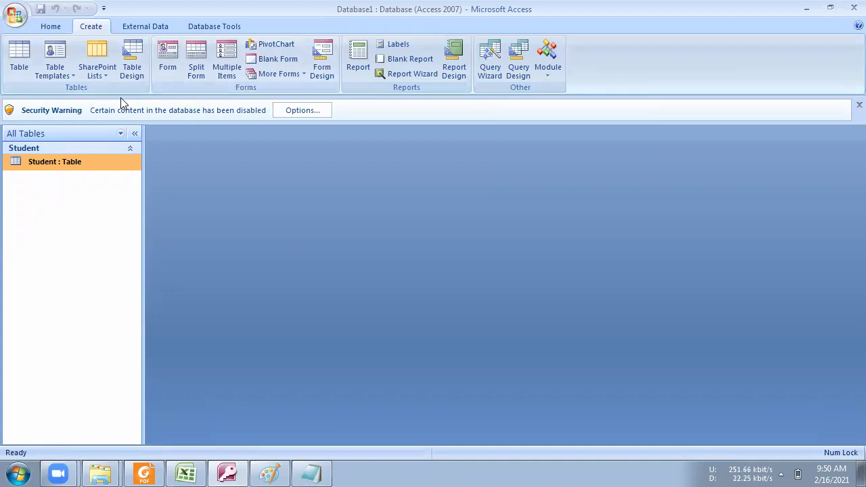
# Step: Examine the Student table's fields and data types in Design View, and close the table
pyautogui.rightClick(61, 165)
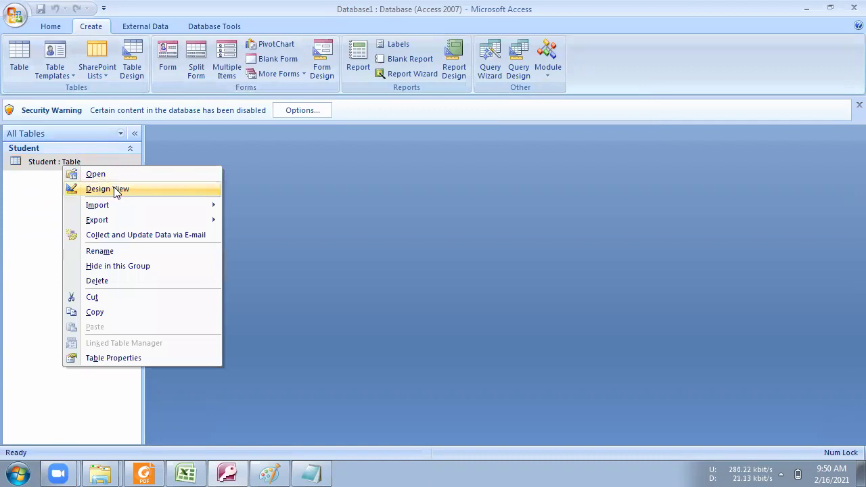
pyautogui.click(113, 188)
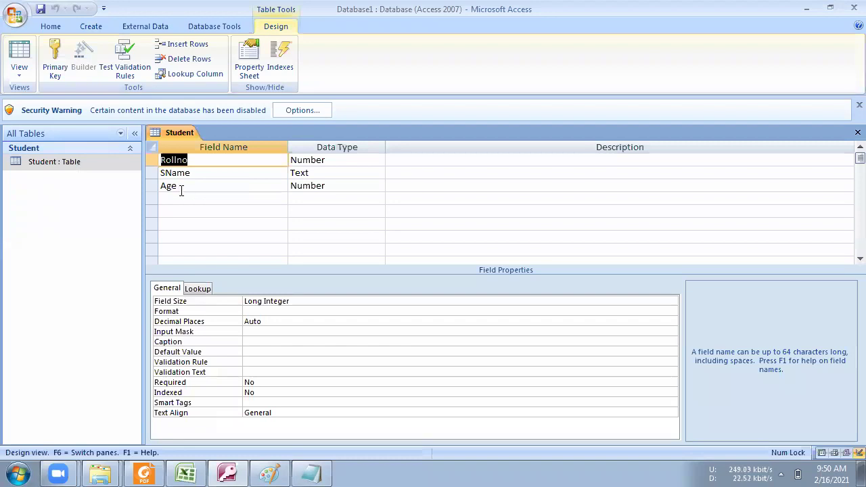
pyautogui.click(847, 131)
# Step: Open the Student table in Datasheet View to examine its records, and close it
pyautogui.rightClick(79, 163)
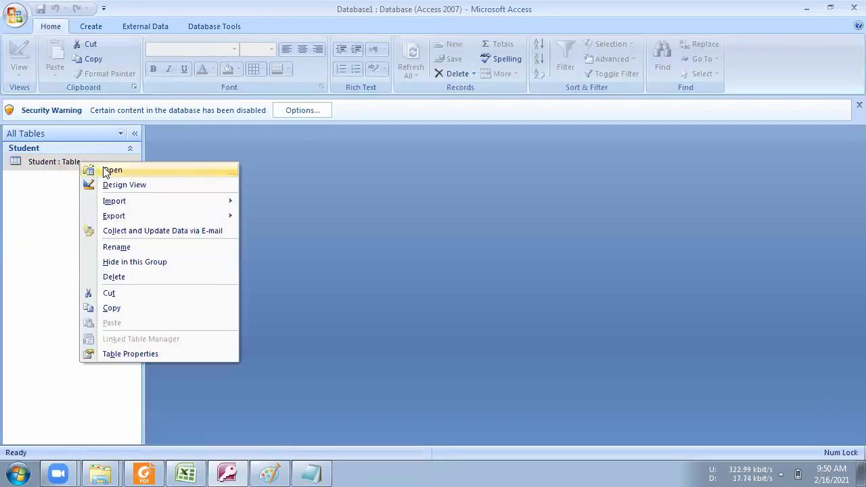
pyautogui.click(105, 170)
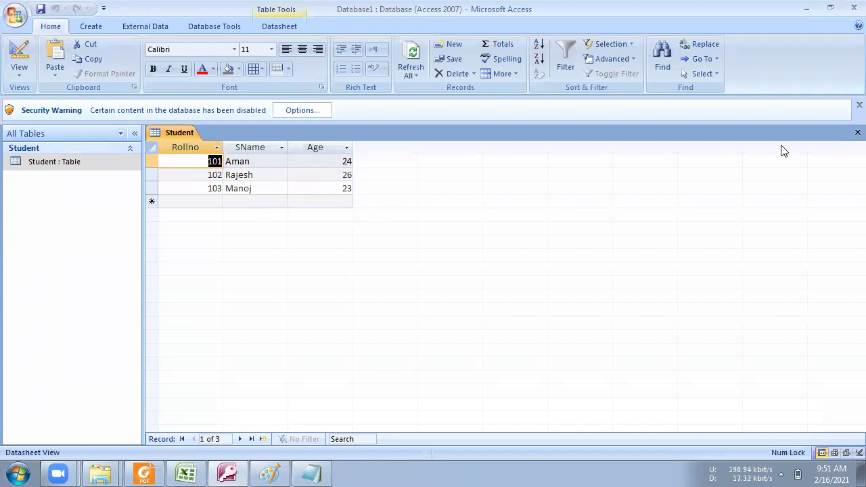
pyautogui.moveTo(847, 135); pyautogui.dragTo(453, 183)
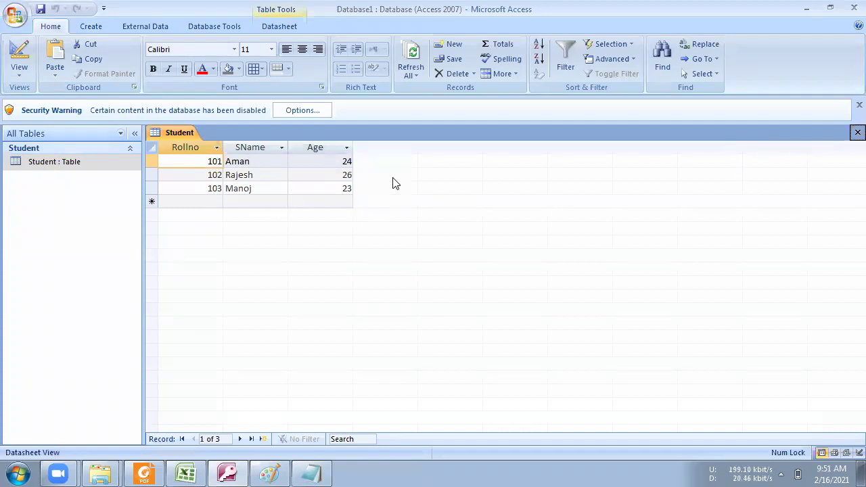
pyautogui.click(853, 133)
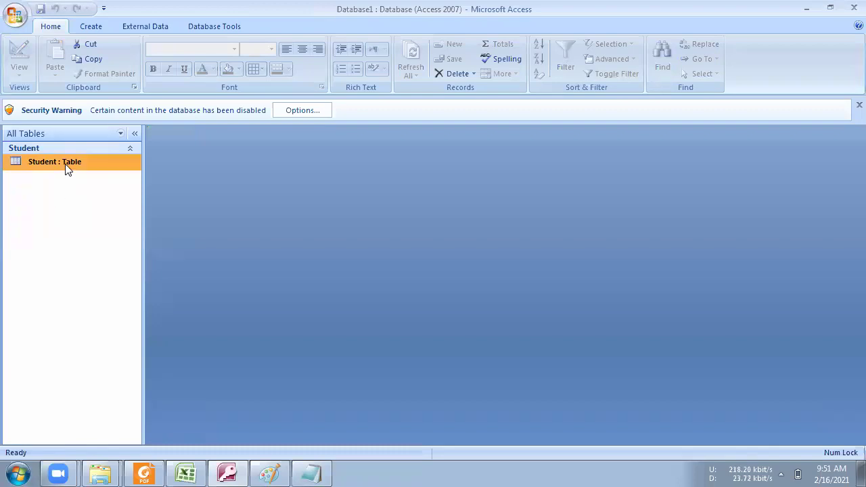
# Step: Review the available report creation tools and recheck the Student table's records, leaving the table closed
pyautogui.click(88, 27)
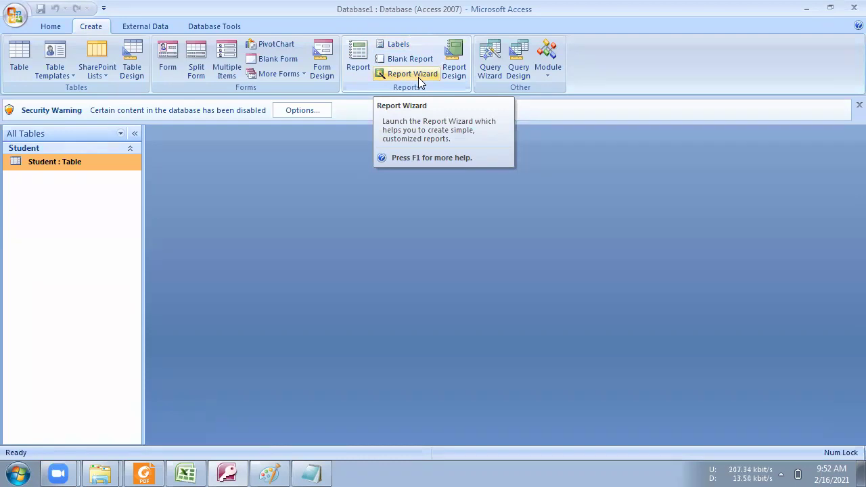
pyautogui.rightClick(53, 164)
pyautogui.click(94, 173)
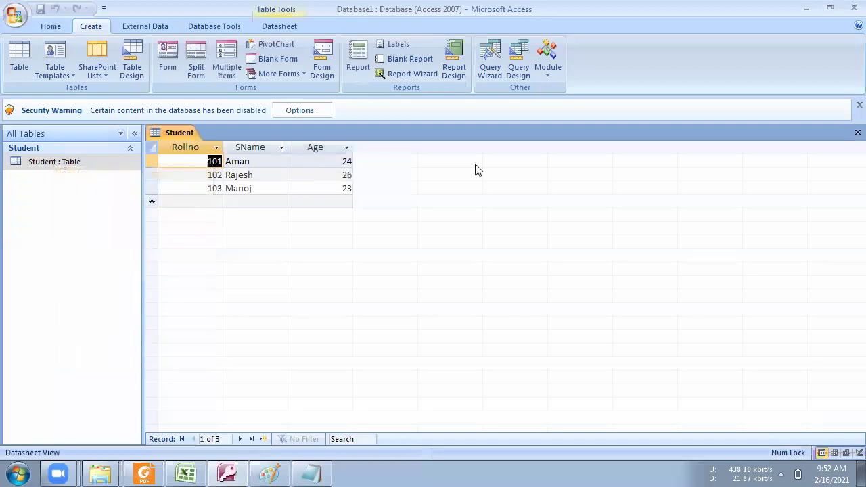
pyautogui.click(856, 133)
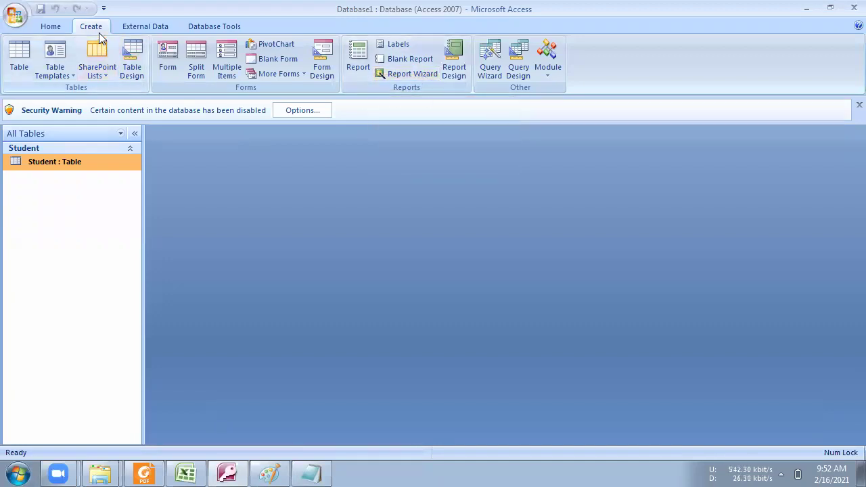
pyautogui.rightClick(72, 165)
pyautogui.click(100, 174)
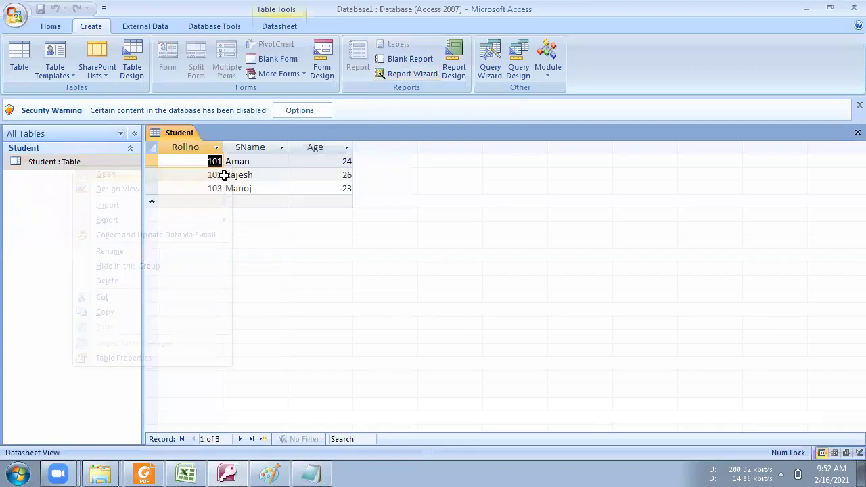
pyautogui.click(856, 133)
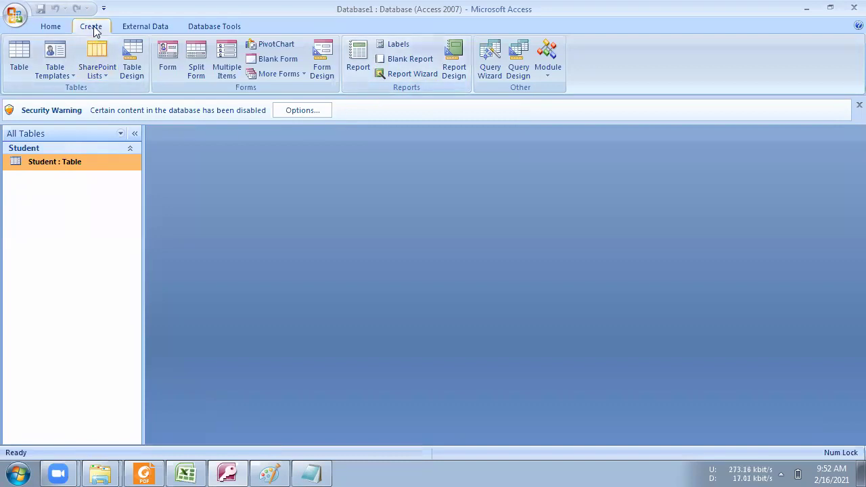
# Step: Start the Report Wizard and choose the Student table as the report's source
pyautogui.click(403, 74)
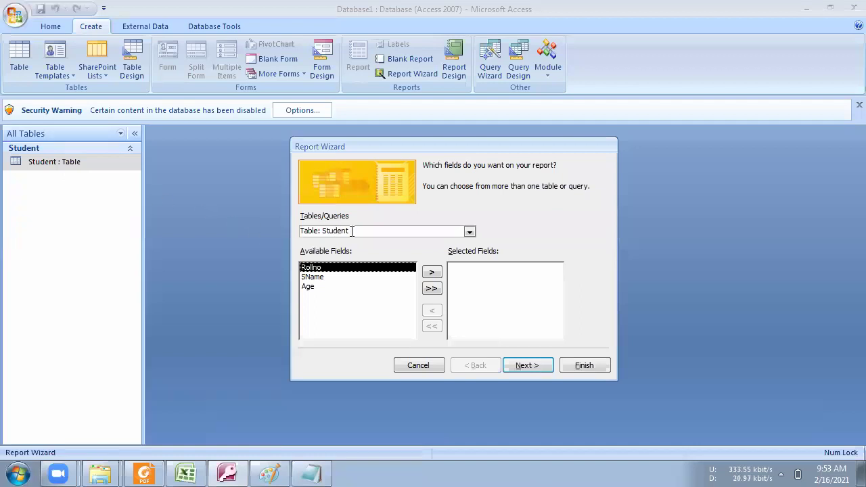
pyautogui.click(469, 232)
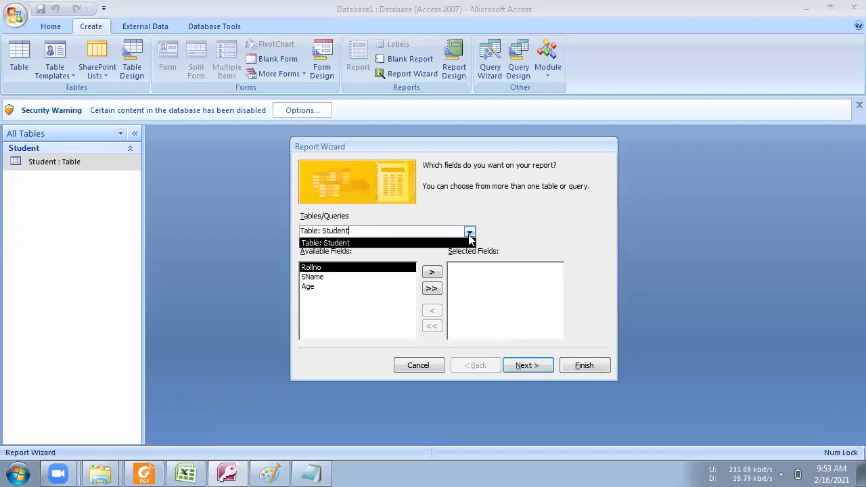
pyautogui.click(342, 244)
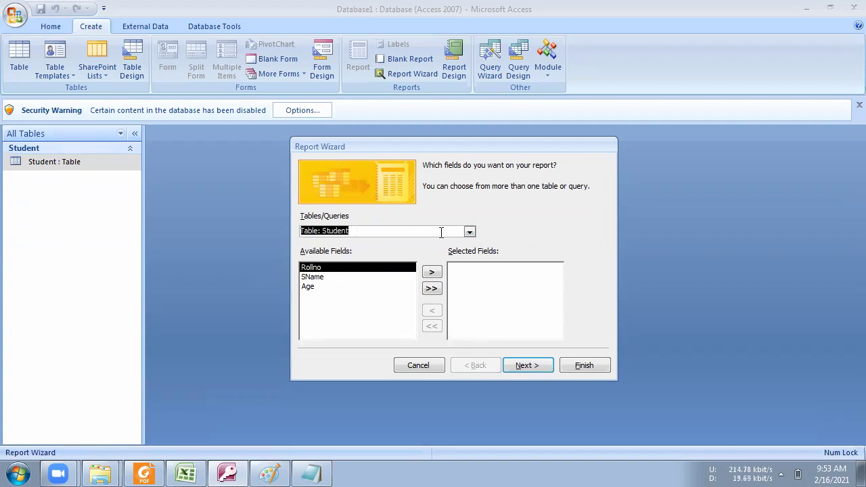
pyautogui.click(468, 232)
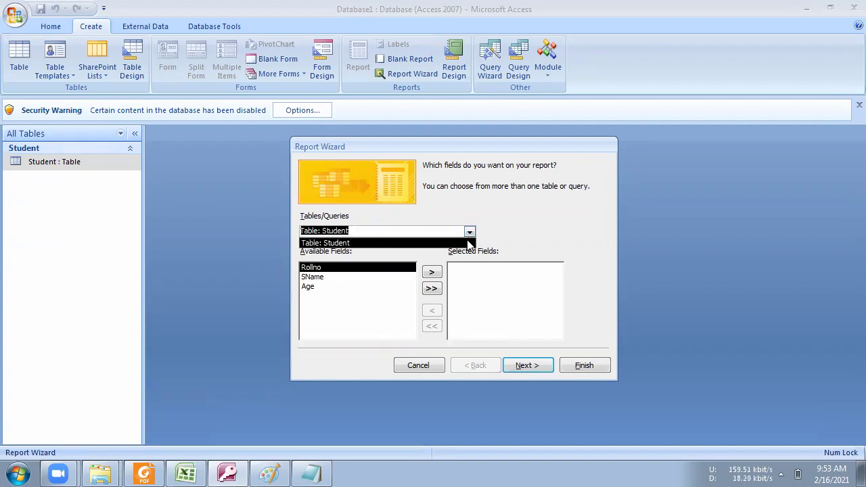
pyautogui.click(467, 243)
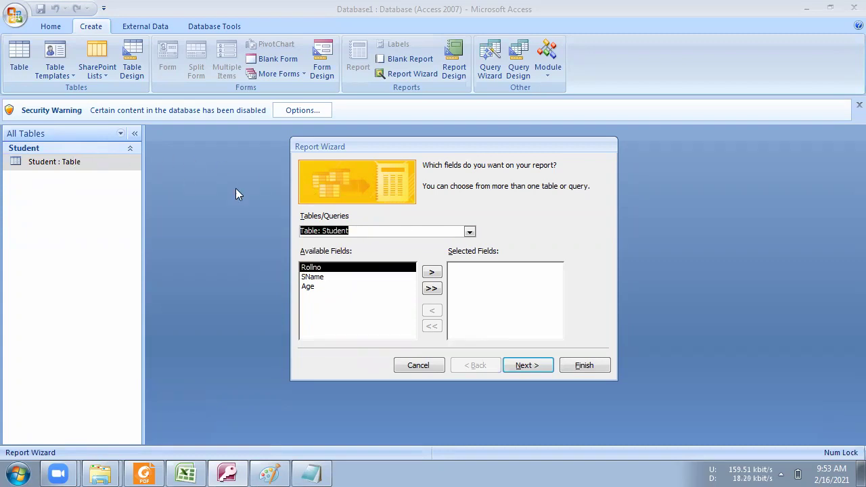
# Step: Add the Rollno, SName and Age fields to the report and continue to the grouping options
pyautogui.click(429, 271)
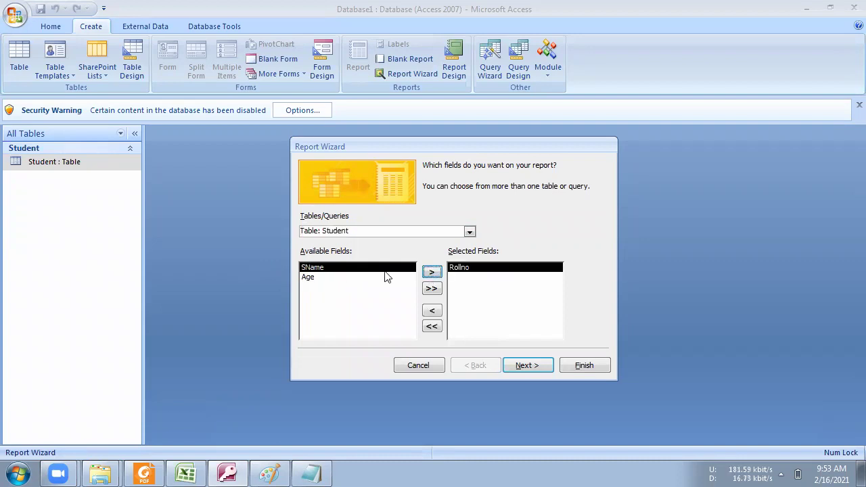
pyautogui.click(430, 273)
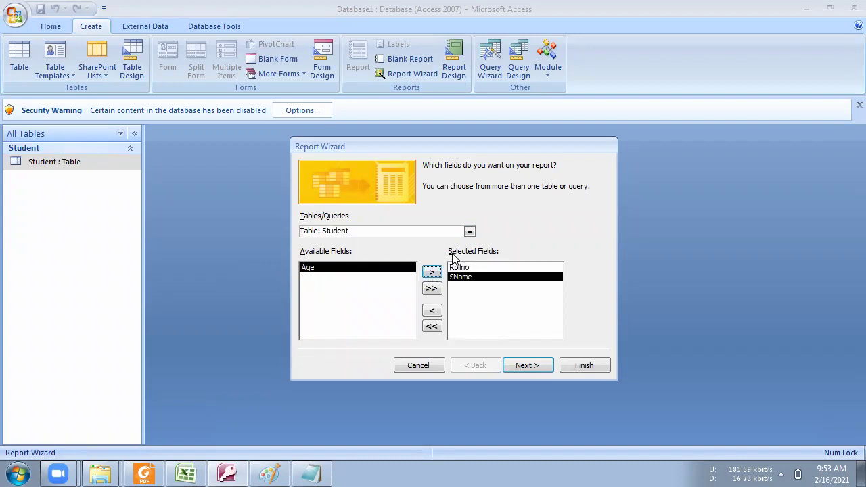
pyautogui.click(432, 272)
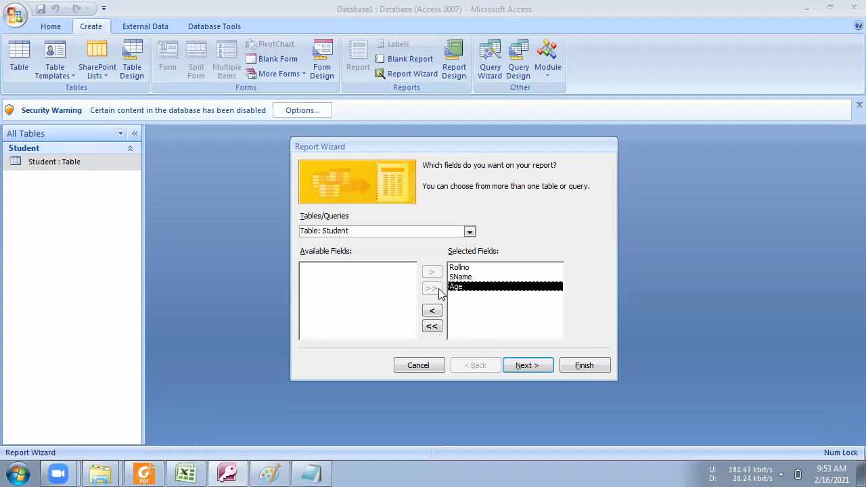
pyautogui.click(432, 309)
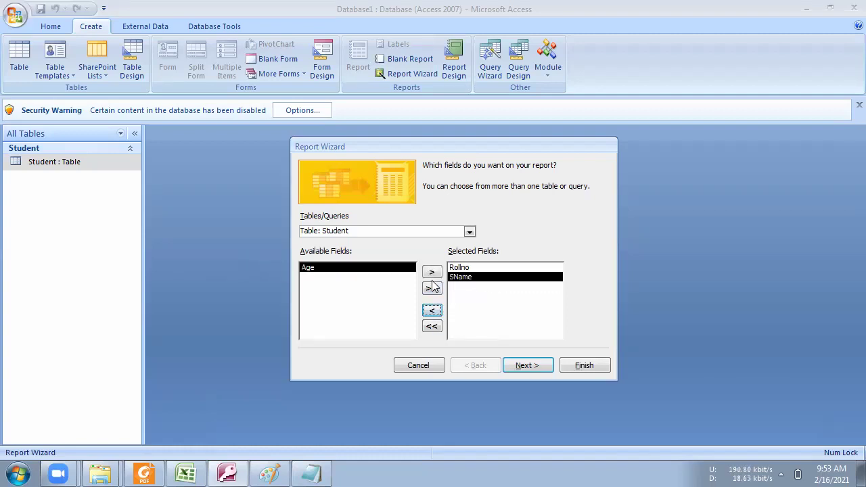
pyautogui.click(431, 274)
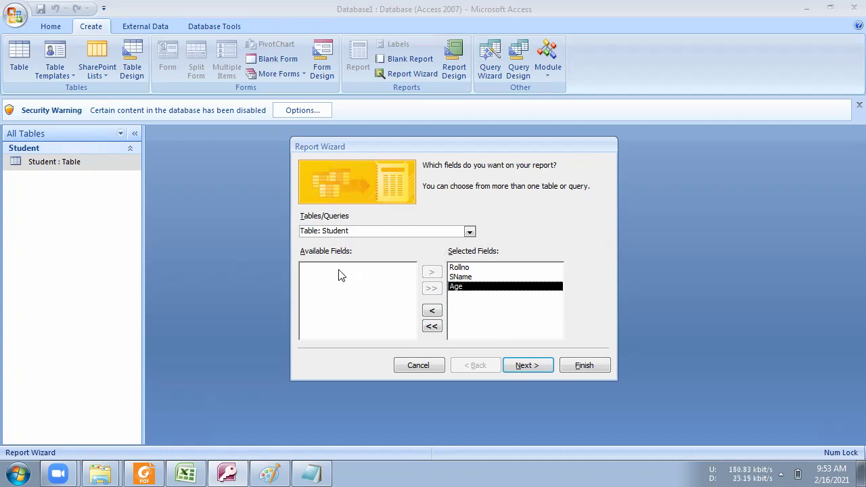
pyautogui.click(519, 366)
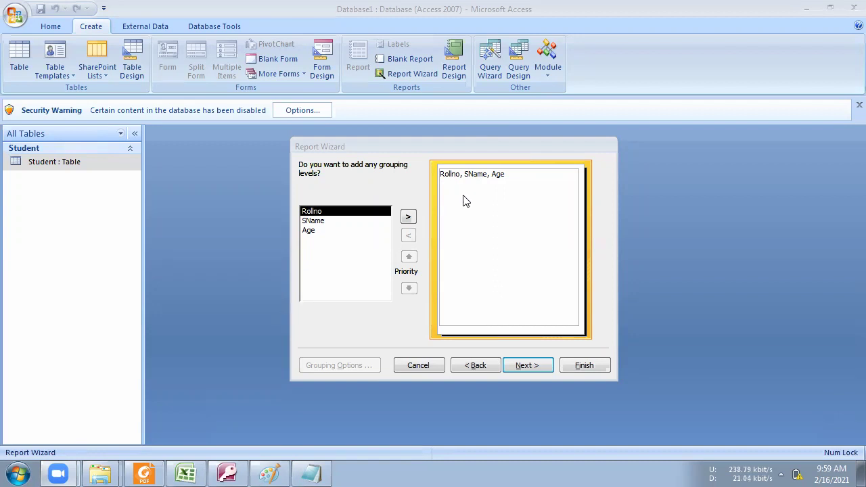
# Step: Skip grouping levels and sort the report's records by SName in ascending order
pyautogui.click(529, 369)
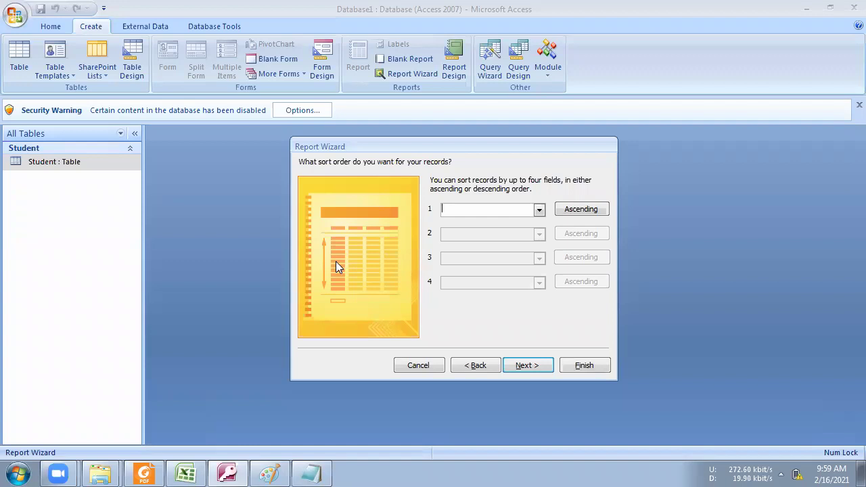
pyautogui.click(539, 210)
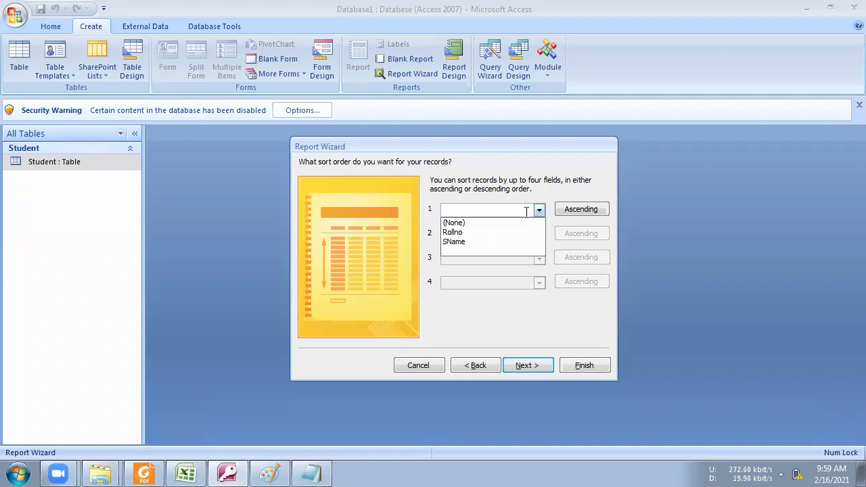
pyautogui.click(453, 241)
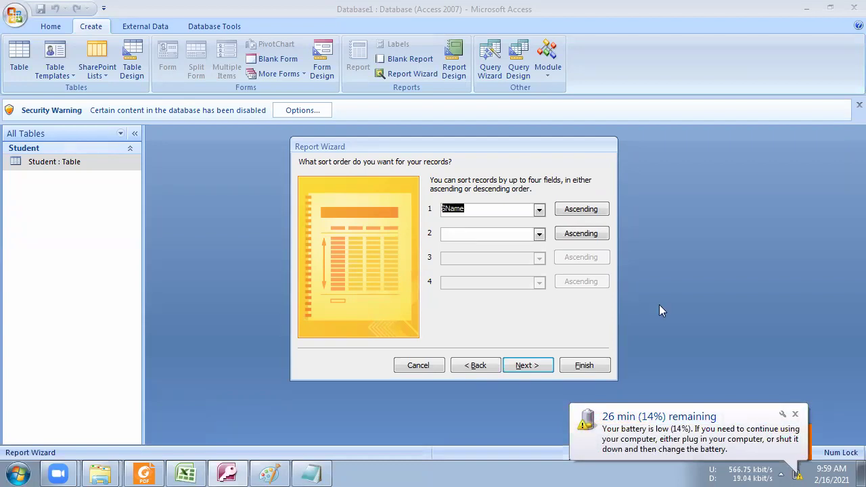
pyautogui.click(795, 414)
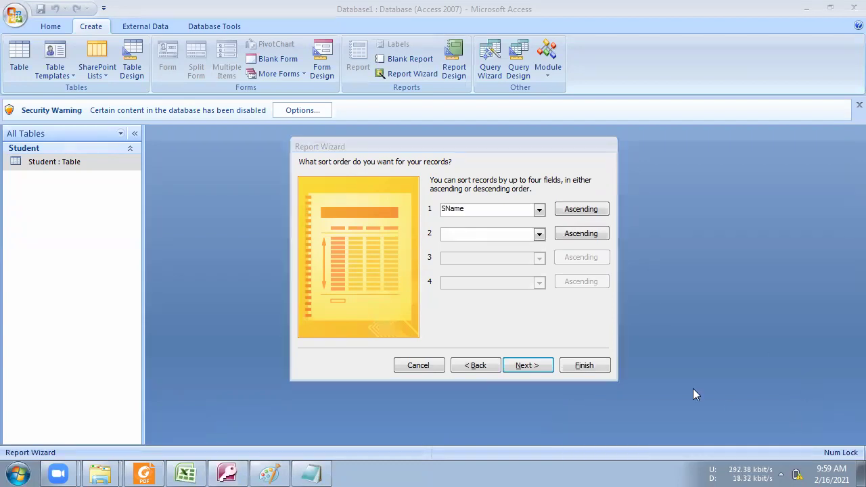
pyautogui.click(518, 363)
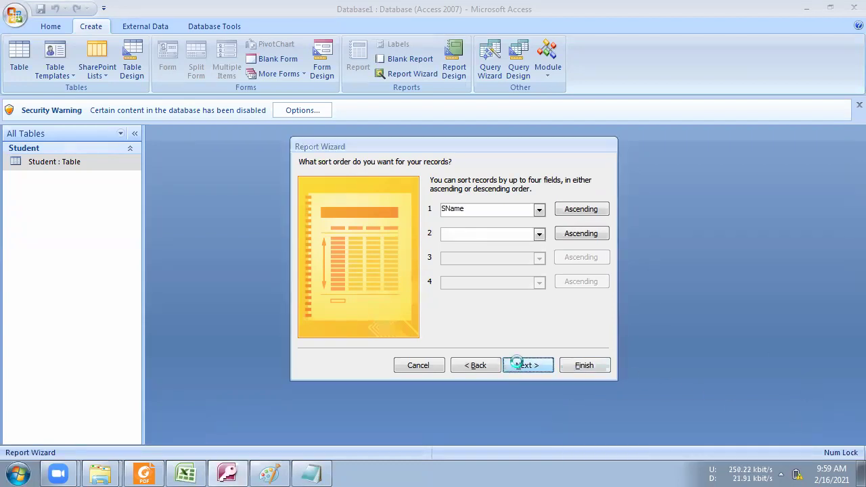
# Step: Try the Columnar and Justified report layouts, and switch the orientation to Landscape and back to Portrait
pyautogui.click(492, 196)
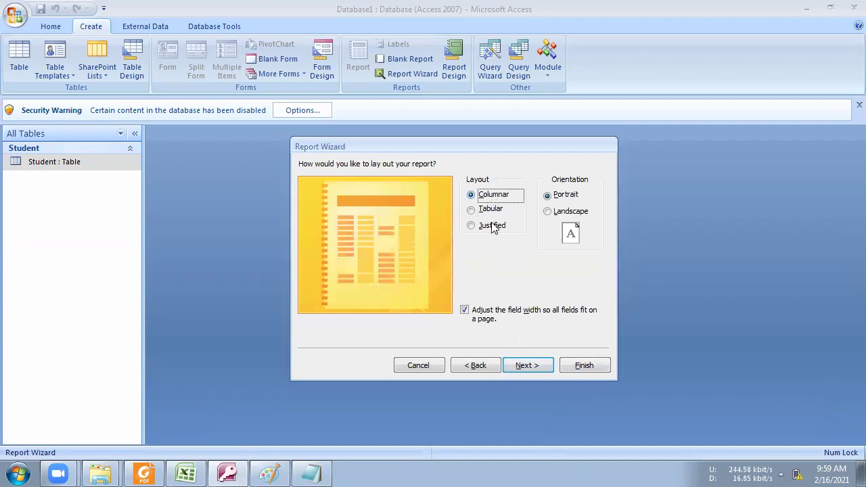
pyautogui.click(492, 228)
pyautogui.click(547, 212)
pyautogui.click(548, 196)
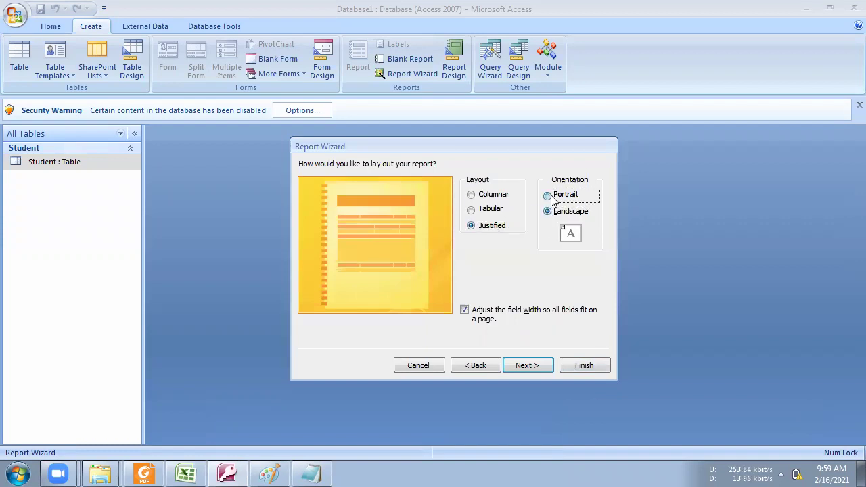
pyautogui.click(495, 195)
# Step: Set the report layout to Tabular and continue to the style options
pyautogui.click(496, 211)
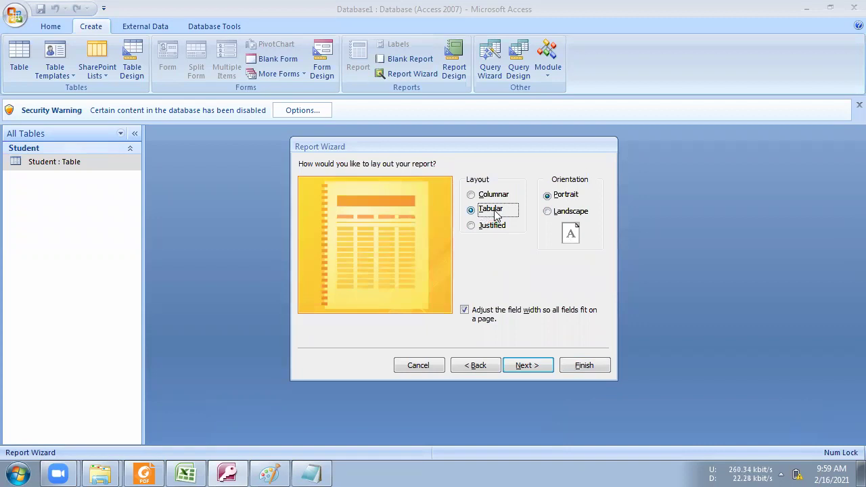
pyautogui.click(537, 363)
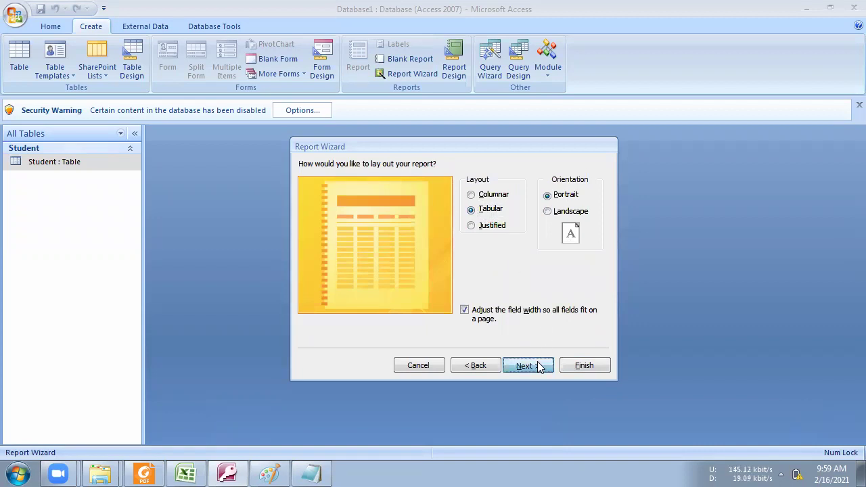
pyautogui.click(538, 369)
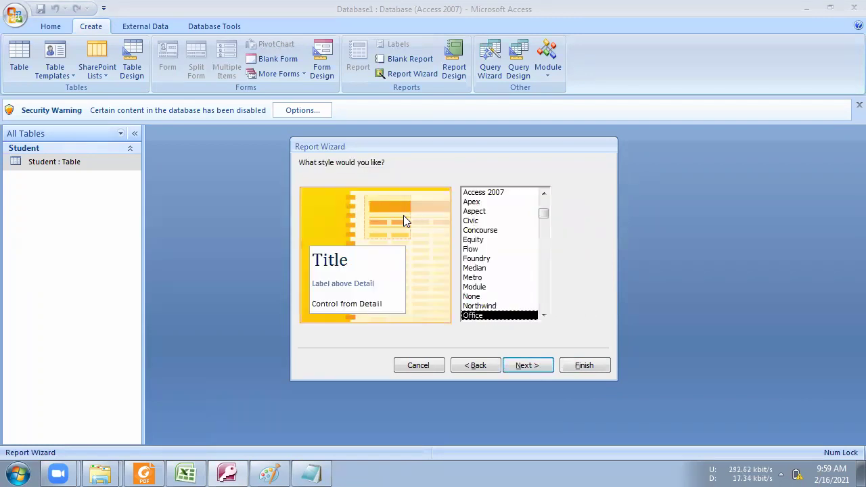
# Step: Try the Access 2007, Apex, Aspect, Concourse and Equity styles for the report
pyautogui.click(474, 194)
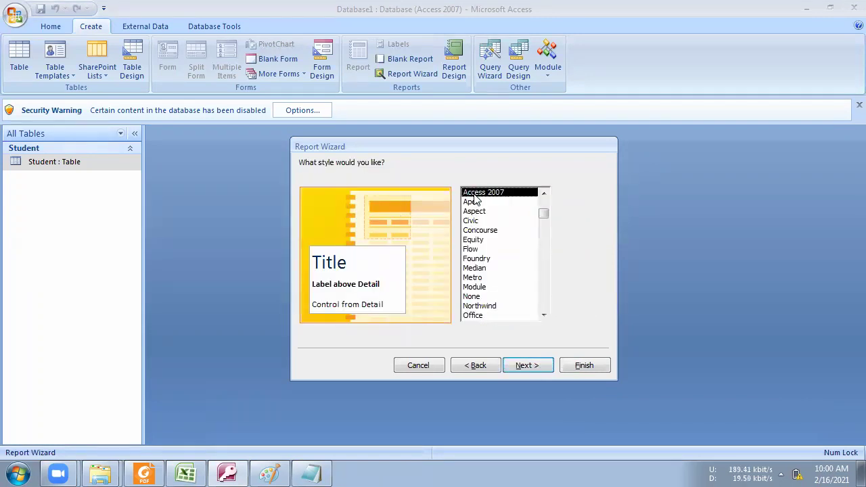
pyautogui.click(475, 202)
pyautogui.click(475, 212)
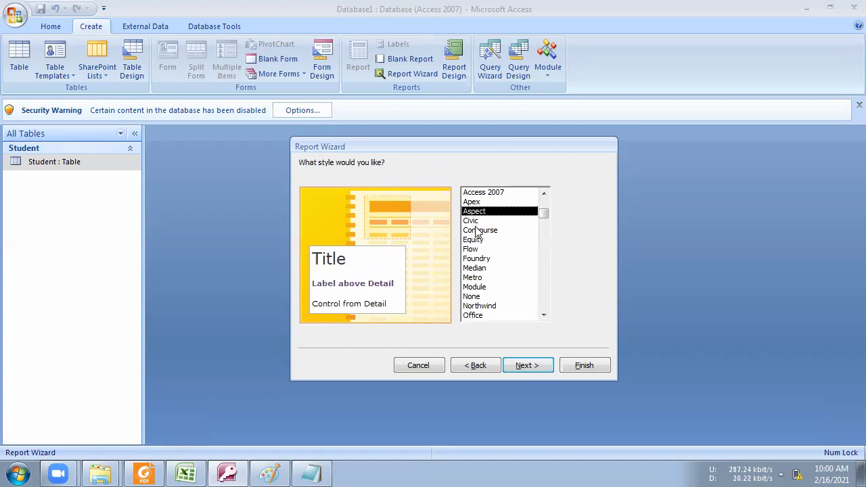
pyautogui.click(476, 230)
pyautogui.click(477, 240)
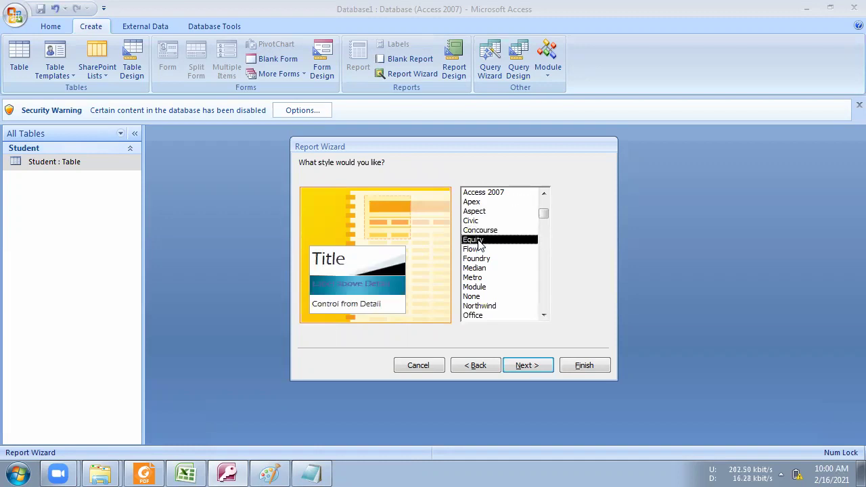
# Step: Apply the Office style to the report and finish the wizard with the option to modify the report's design
pyautogui.click(481, 318)
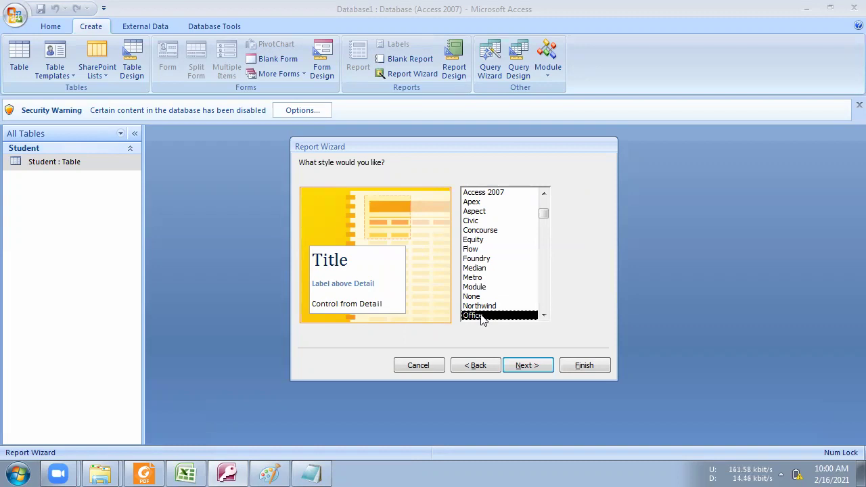
pyautogui.click(518, 366)
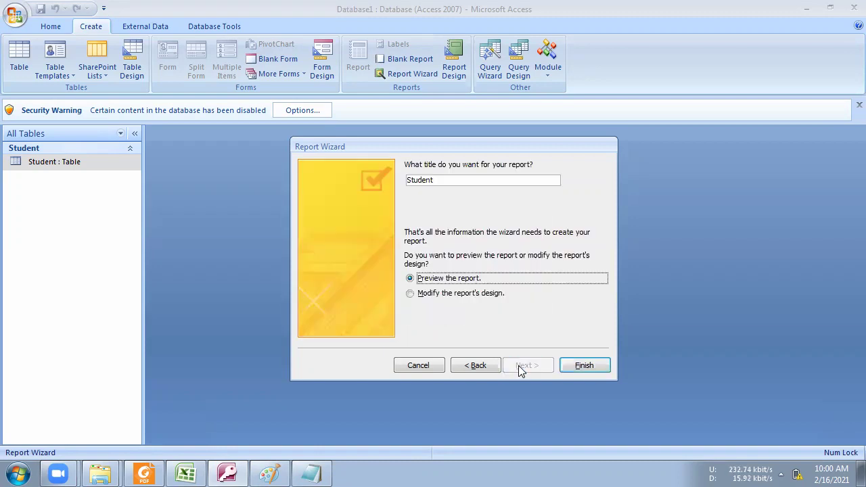
pyautogui.click(432, 297)
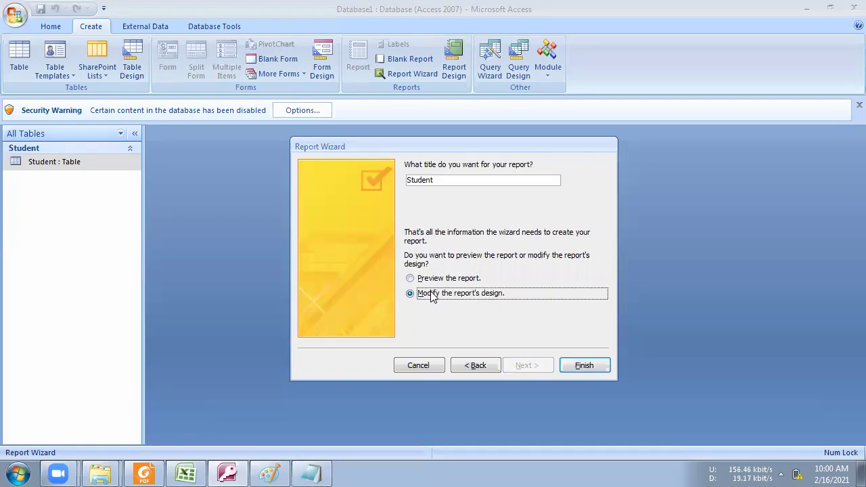
pyautogui.click(578, 370)
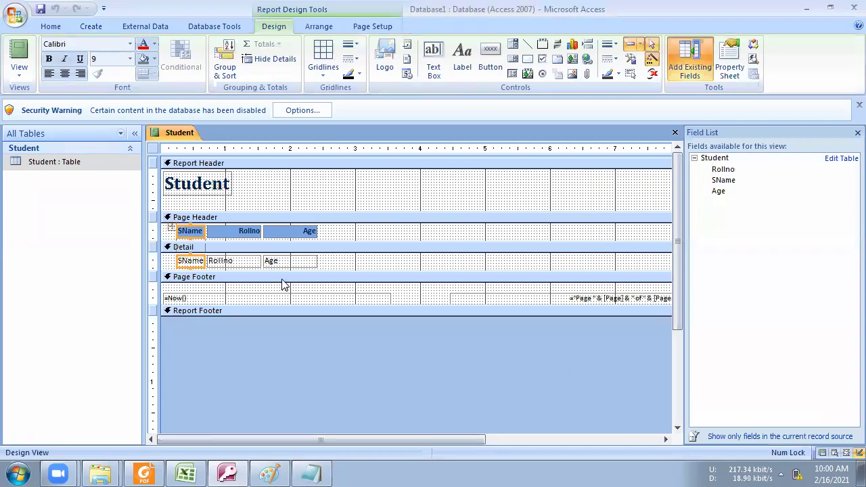
# Step: Change the title in the Report Header to "Sai College Student Details", and close the report with its design changes saved
pyautogui.click(203, 181)
pyautogui.click(168, 183)
pyautogui.write('Sai C')
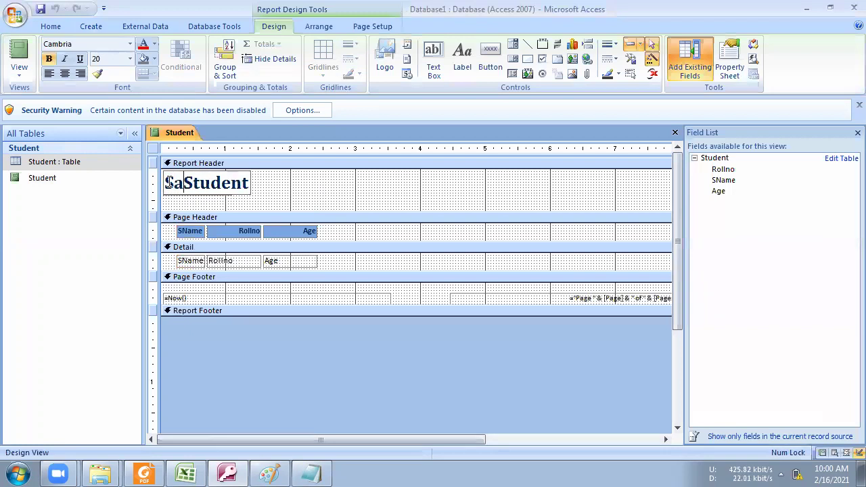
pyautogui.write('ollege Student')
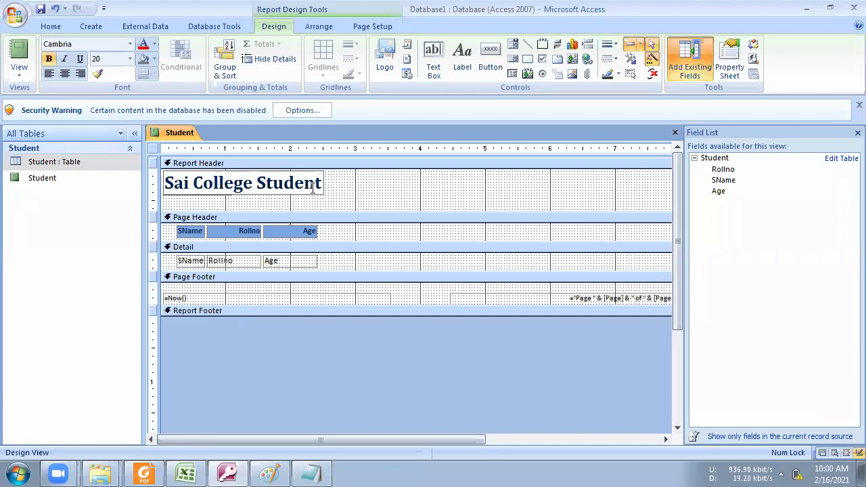
pyautogui.write(' Detai')
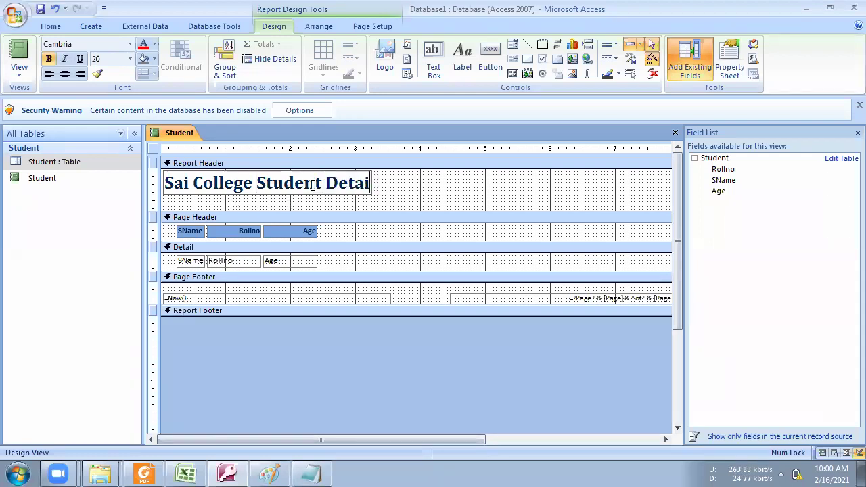
pyautogui.write('ls')
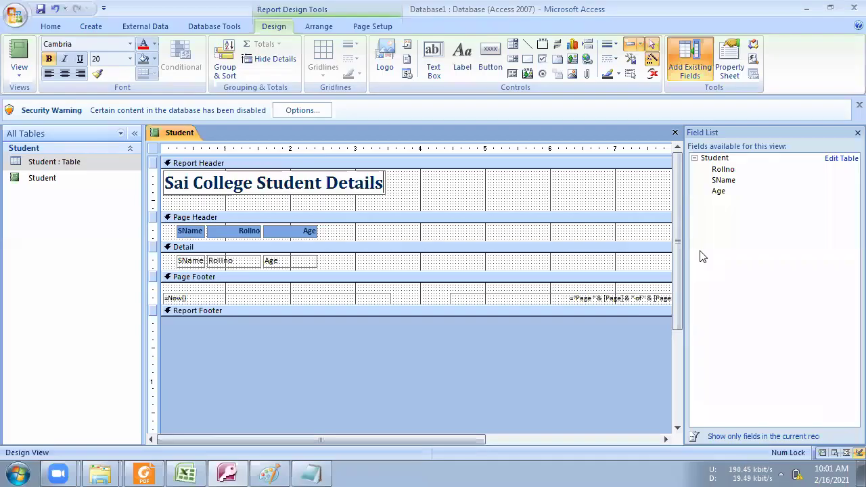
pyautogui.moveTo(167, 181); pyautogui.dragTo(384, 189)
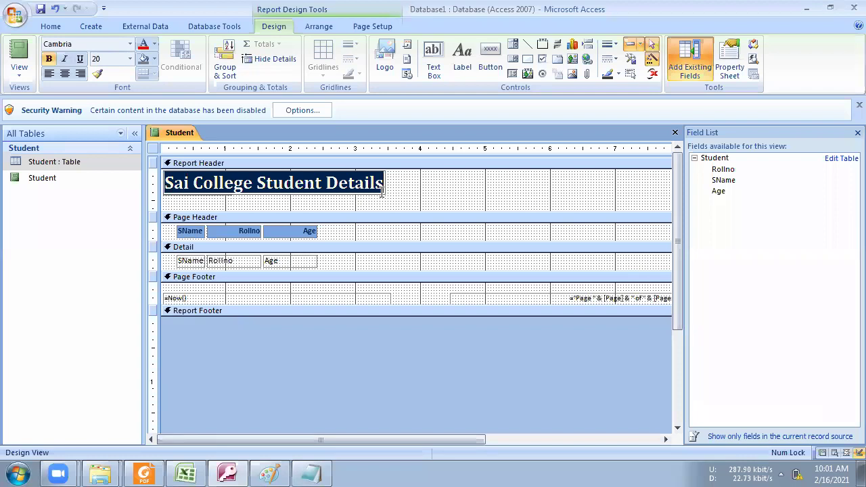
pyautogui.click(342, 206)
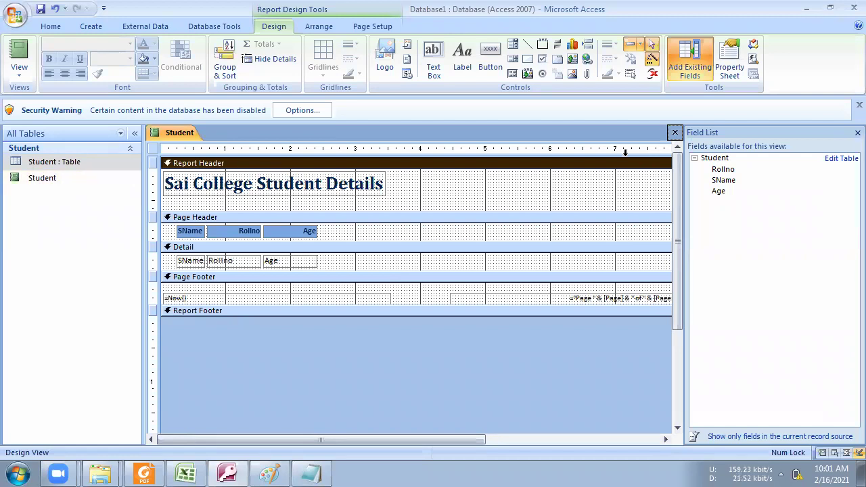
pyautogui.click(674, 133)
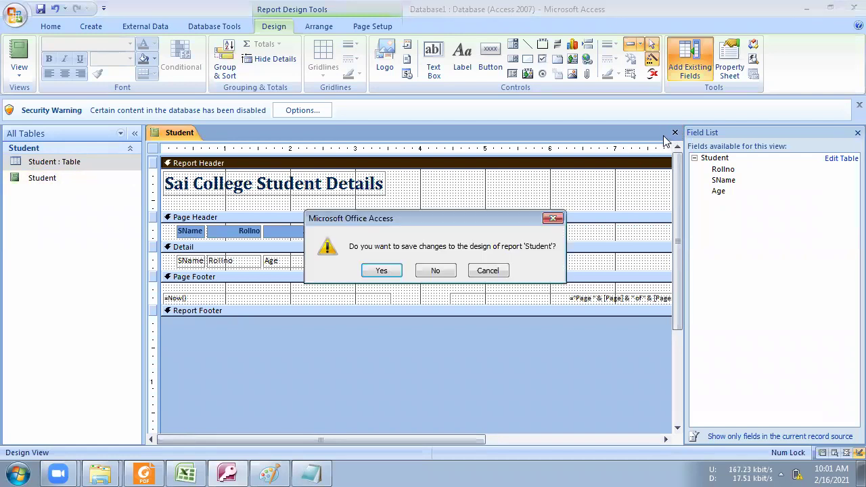
pyautogui.click(379, 270)
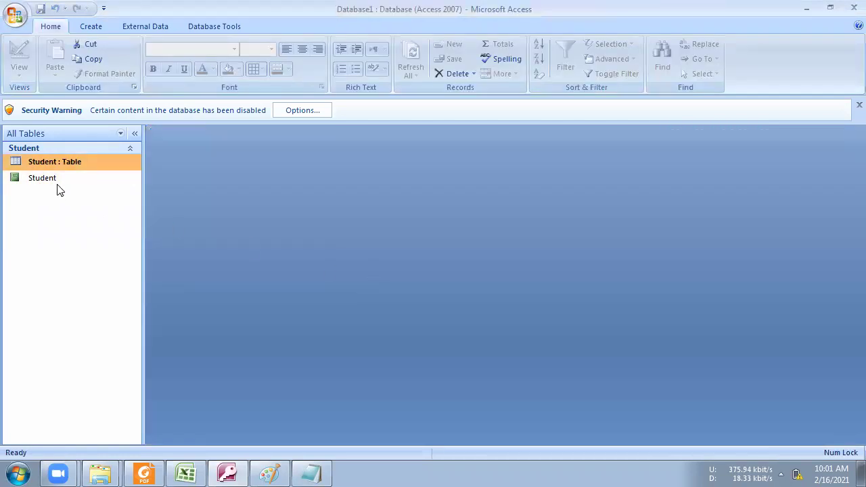
# Step: View the Student table's records in Datasheet View, and close the Field List and the table
pyautogui.rightClick(47, 164)
pyautogui.click(73, 171)
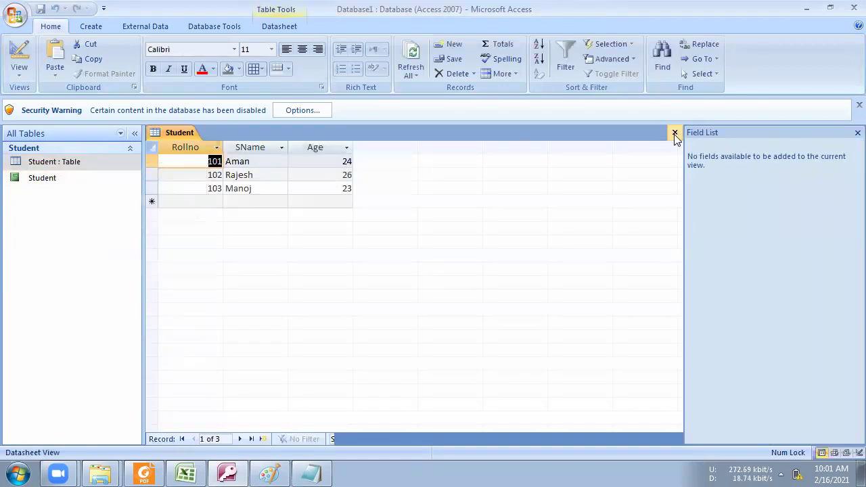
pyautogui.click(857, 132)
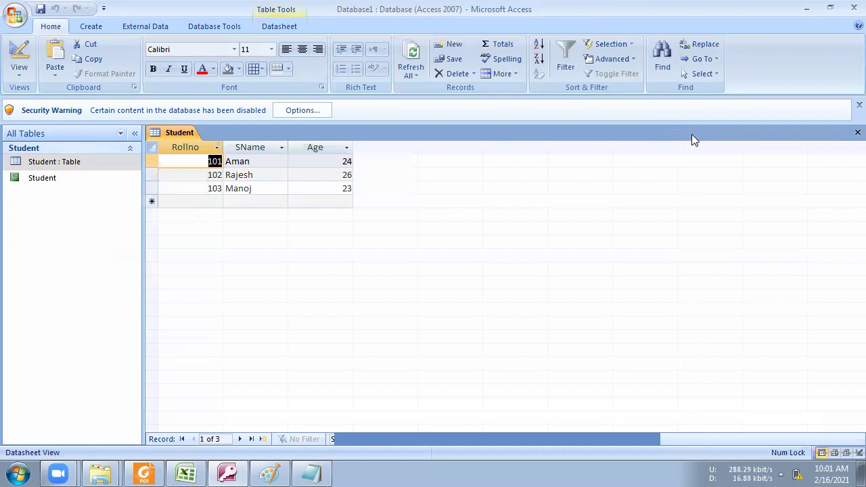
pyautogui.click(855, 133)
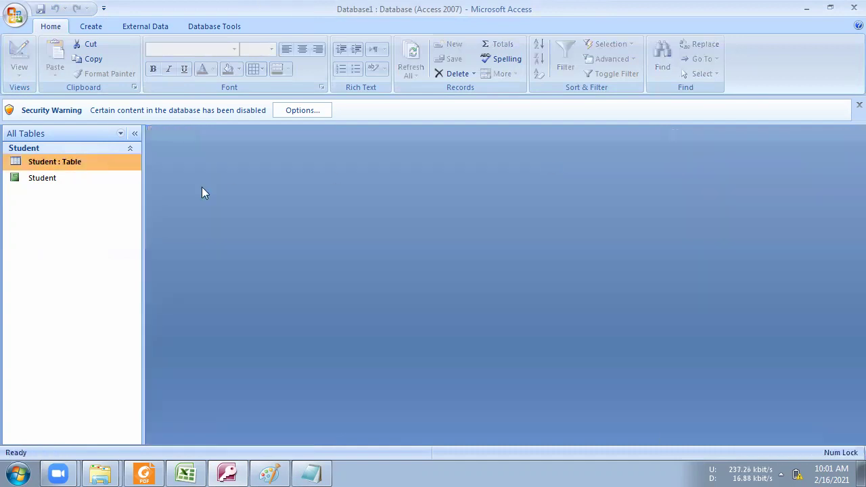
# Step: Open the Student report and examine its title, the order of its records, the date and the page number
pyautogui.click(51, 183)
pyautogui.rightClick(50, 186)
pyautogui.click(83, 188)
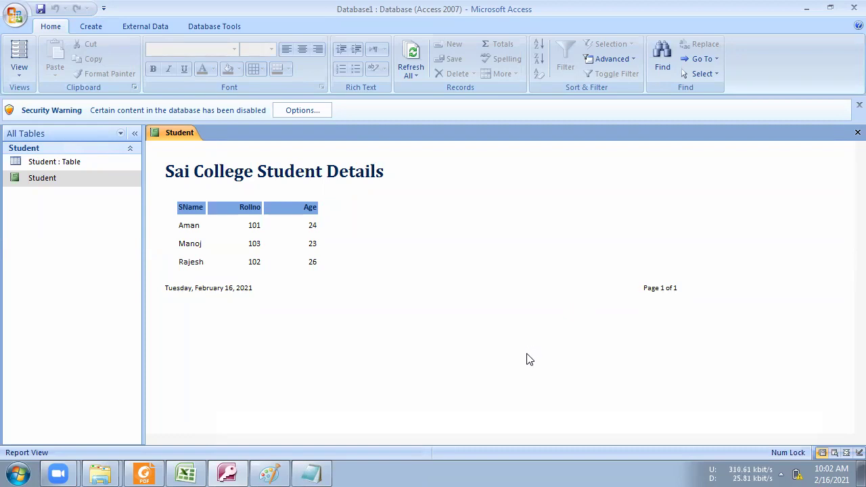
pyautogui.moveTo(182, 225); pyautogui.dragTo(286, 245)
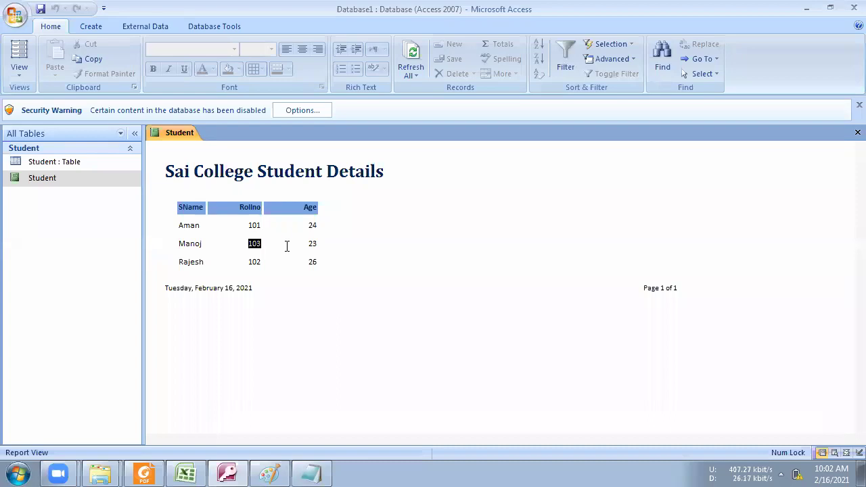
pyautogui.moveTo(180, 228); pyautogui.dragTo(201, 230)
pyautogui.click(185, 241)
pyautogui.doubleClick(185, 242)
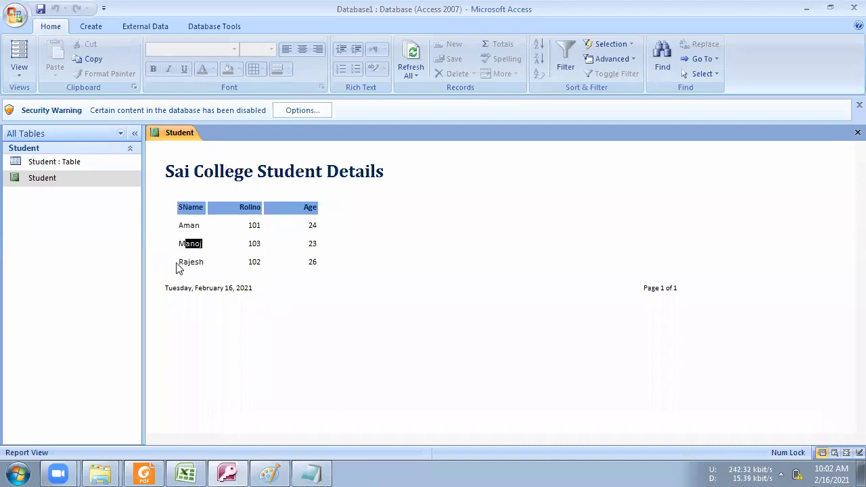
pyautogui.click(209, 270)
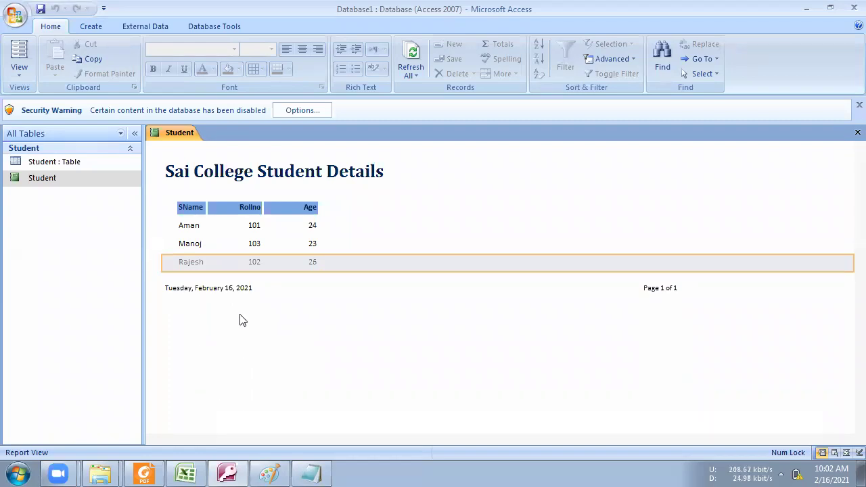
pyautogui.moveTo(197, 289); pyautogui.dragTo(264, 286)
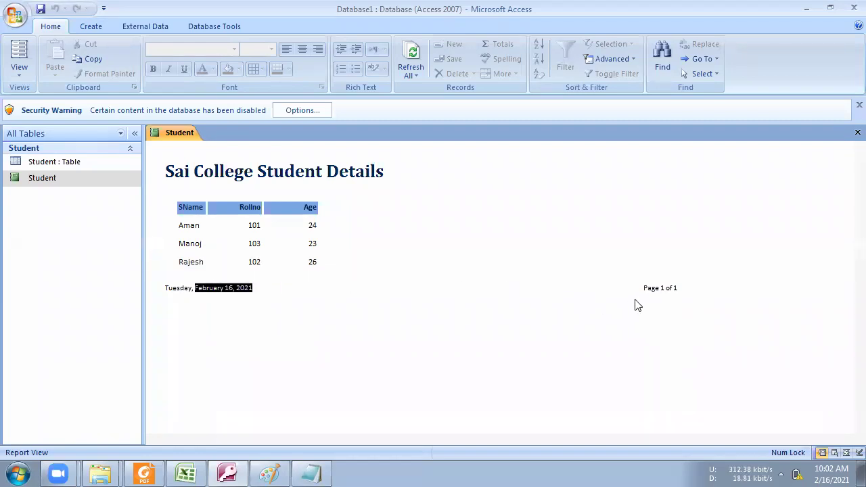
pyautogui.moveTo(647, 288); pyautogui.dragTo(691, 293)
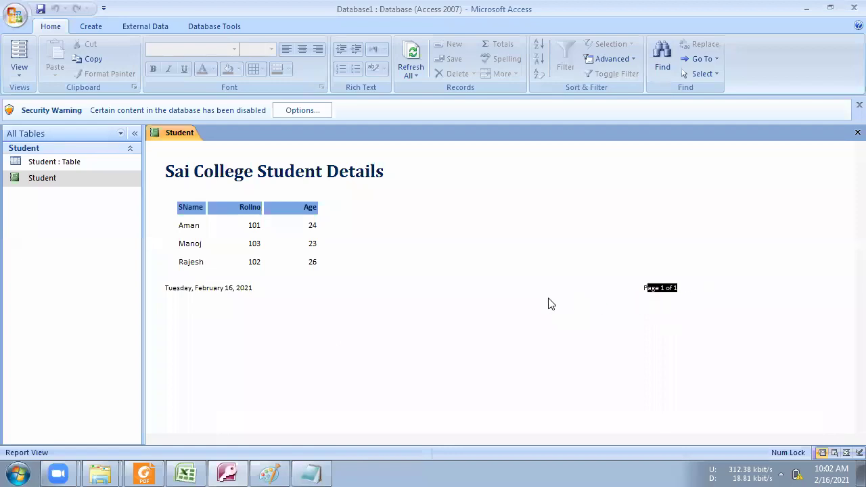
pyautogui.click(307, 287)
# Step: Check the Student report in Print Preview, view the print options without printing, and return to Report View
pyautogui.rightClick(318, 302)
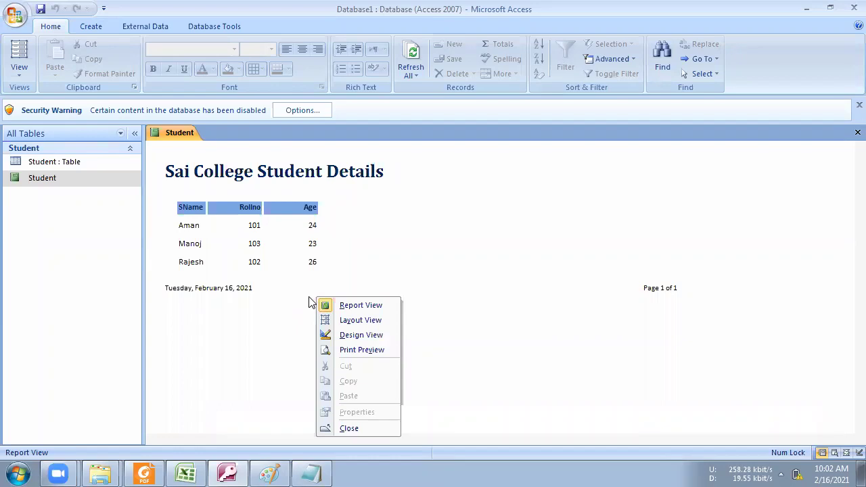
pyautogui.click(353, 350)
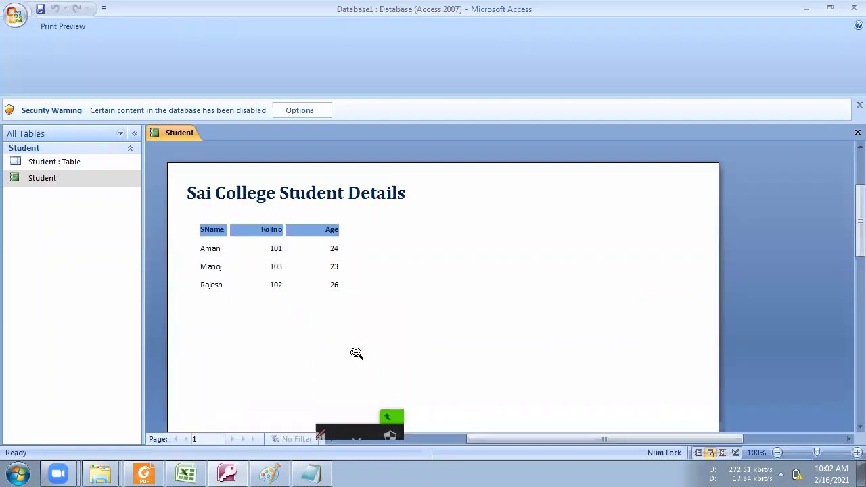
pyautogui.scroll(-3, 494, 257)
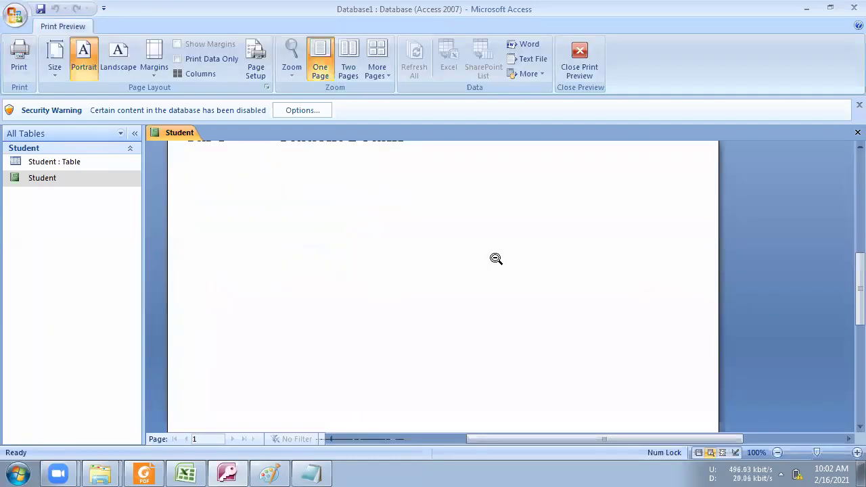
pyautogui.scroll(3, 494, 257)
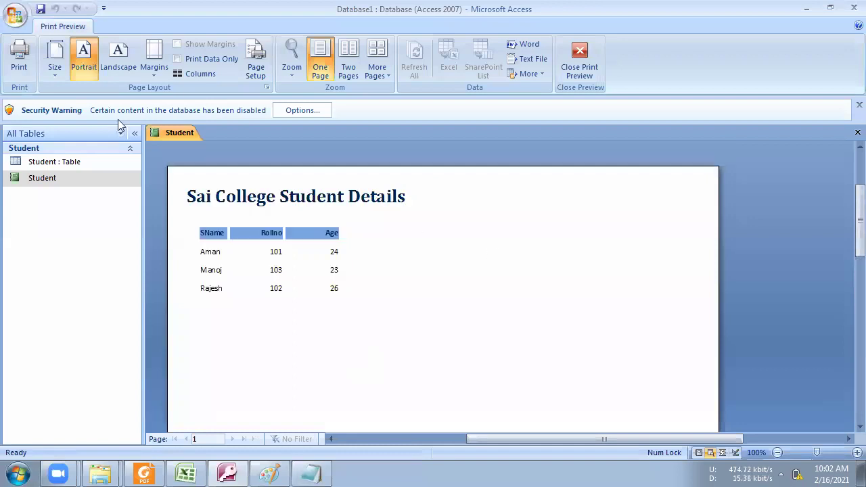
pyautogui.click(19, 70)
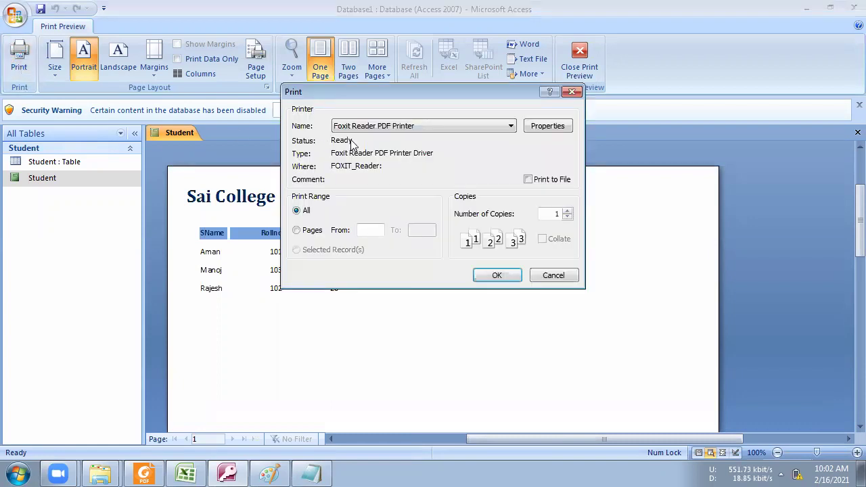
pyautogui.click(571, 92)
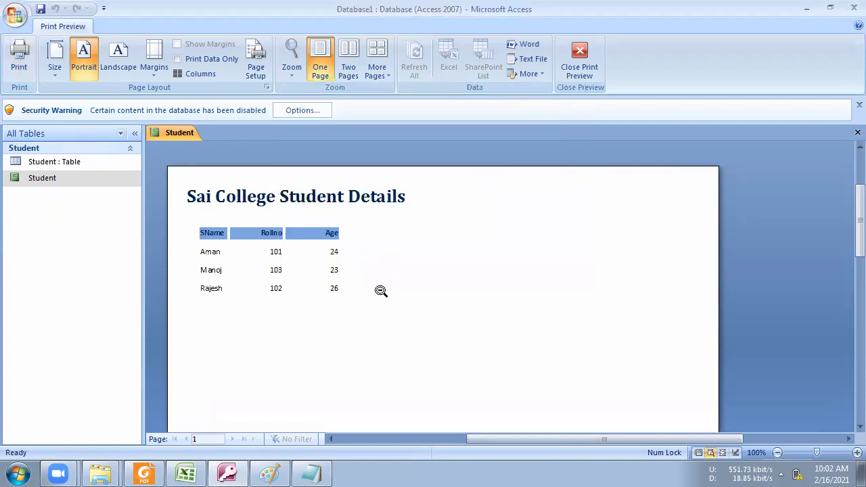
pyautogui.scroll(-1, 365, 311)
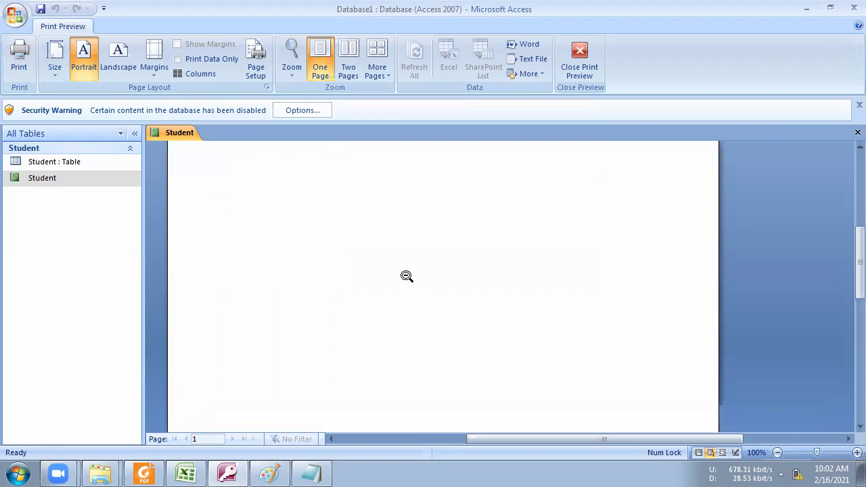
pyautogui.click(579, 58)
pyautogui.moveTo(202, 287); pyautogui.dragTo(259, 293)
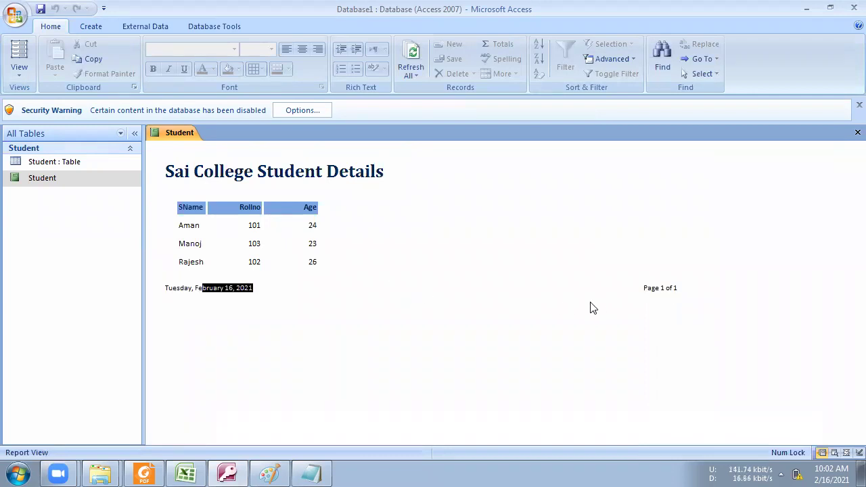
# Step: Close the Student report and create a new blank report in Design View
pyautogui.click(87, 26)
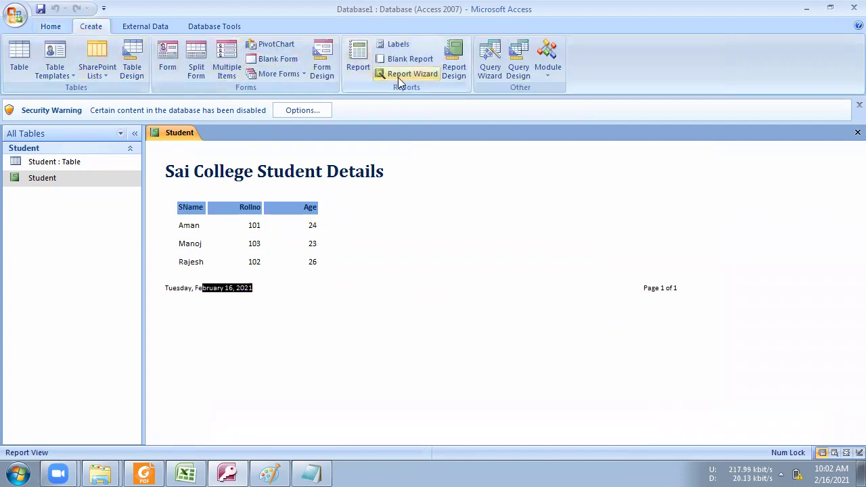
pyautogui.click(856, 132)
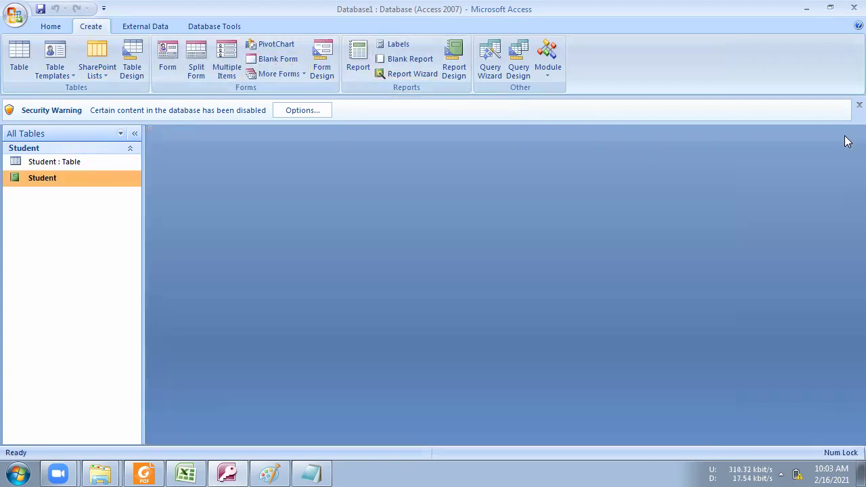
pyautogui.click(449, 69)
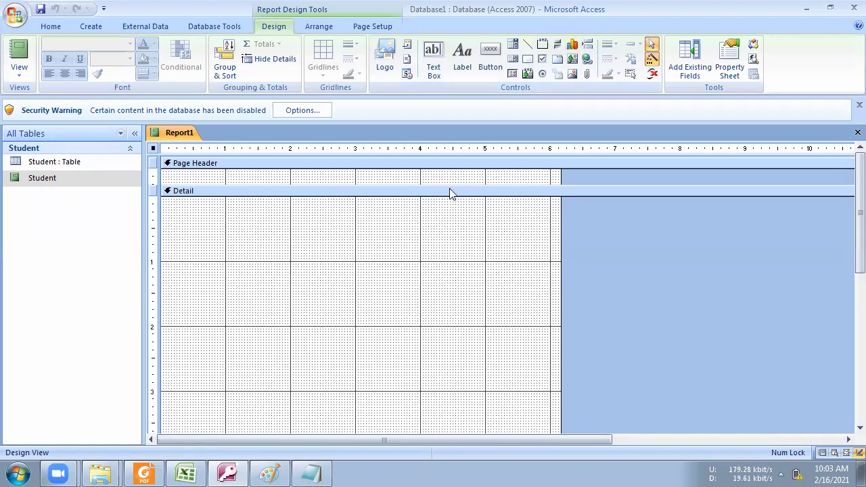
pyautogui.click(95, 26)
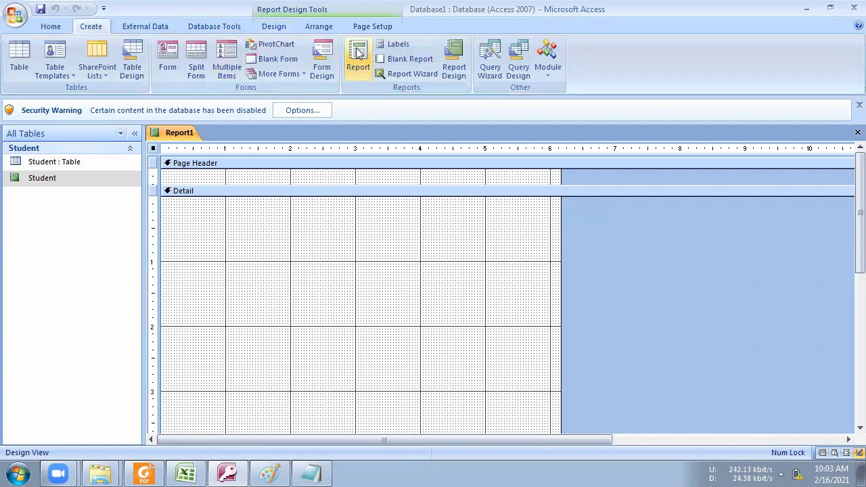